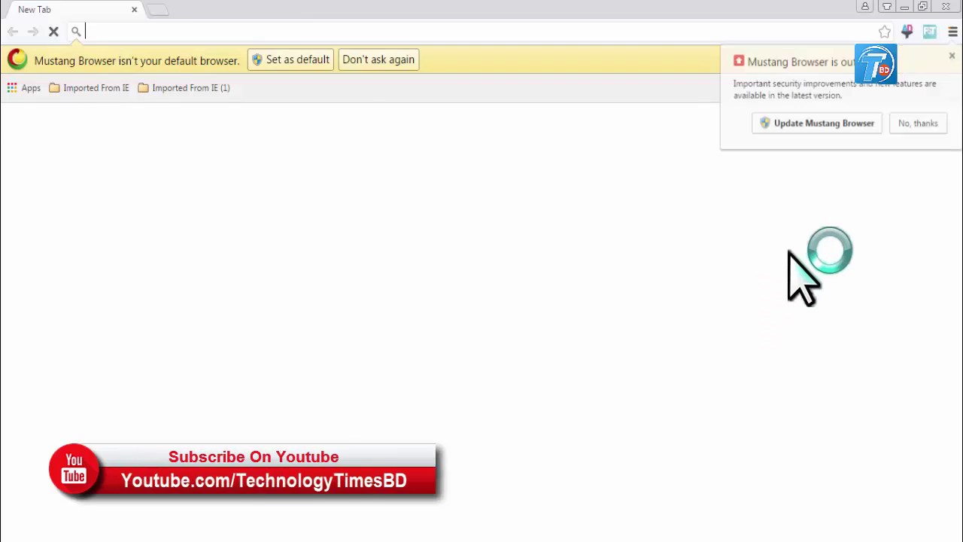
pyautogui.click(939, 60)
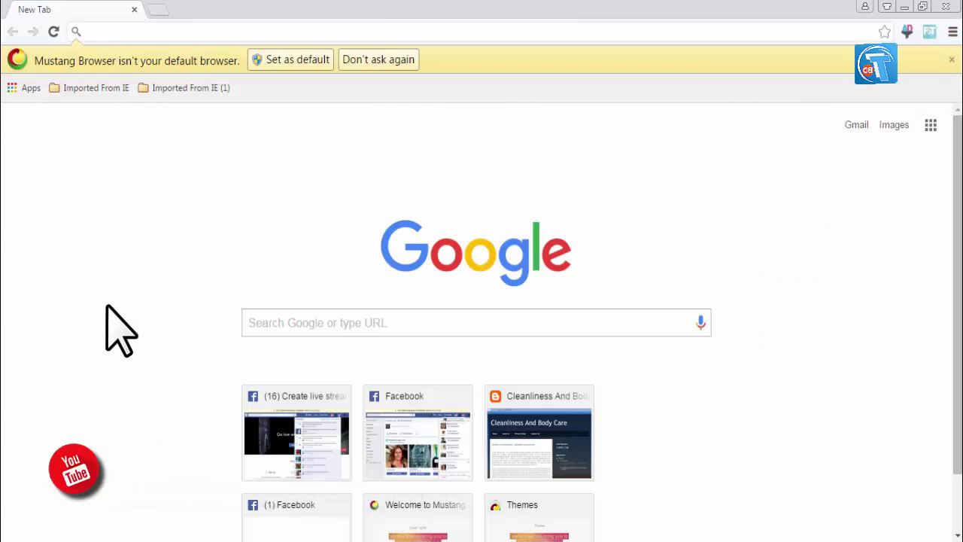
pyautogui.click(950, 60)
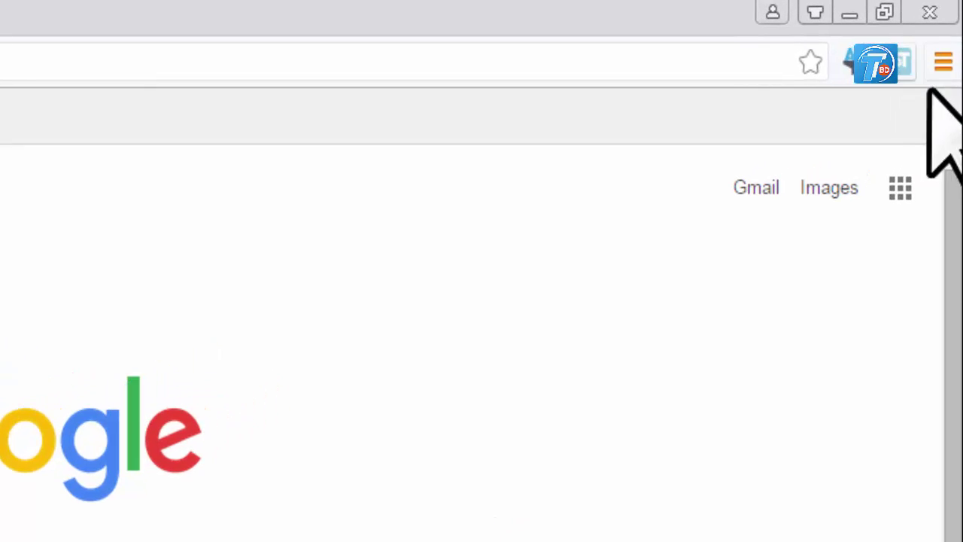
pyautogui.click(943, 62)
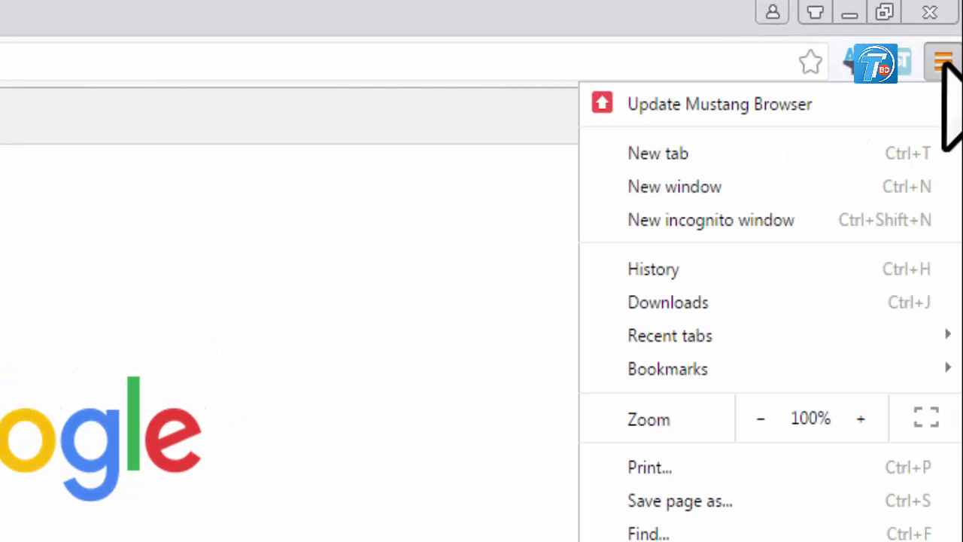
pyautogui.click(697, 299)
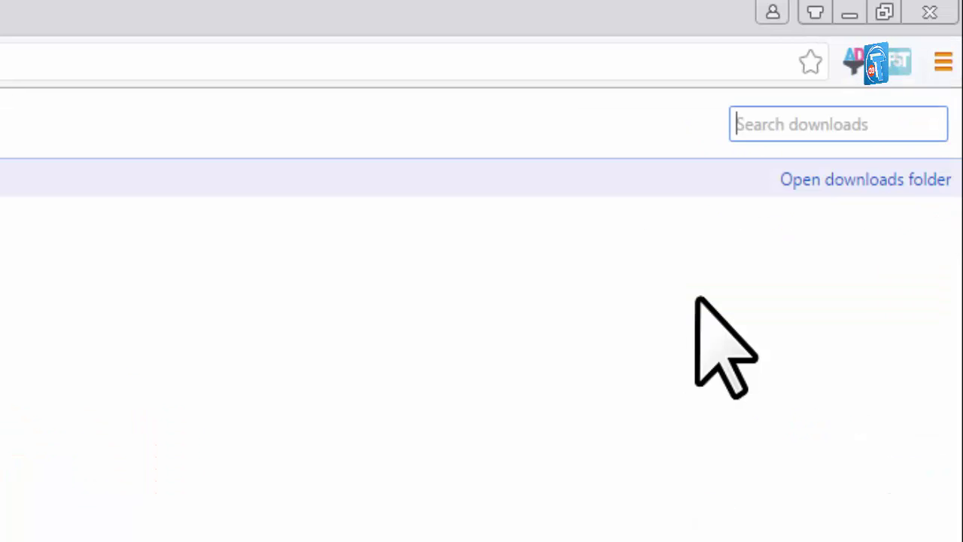
pyautogui.click(931, 13)
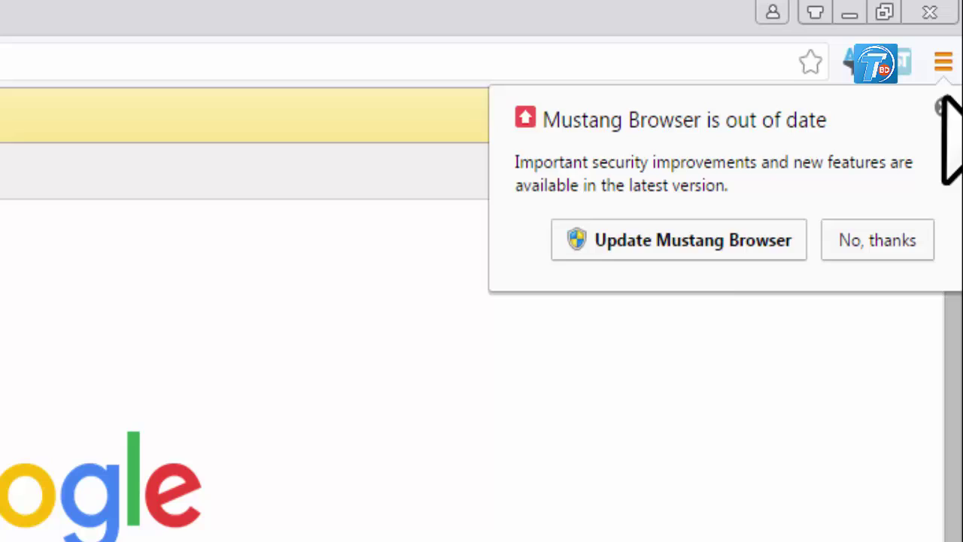
# Dismiss the update notice and open the clear browsing data options from the browsing history page.
pyautogui.click(940, 102)
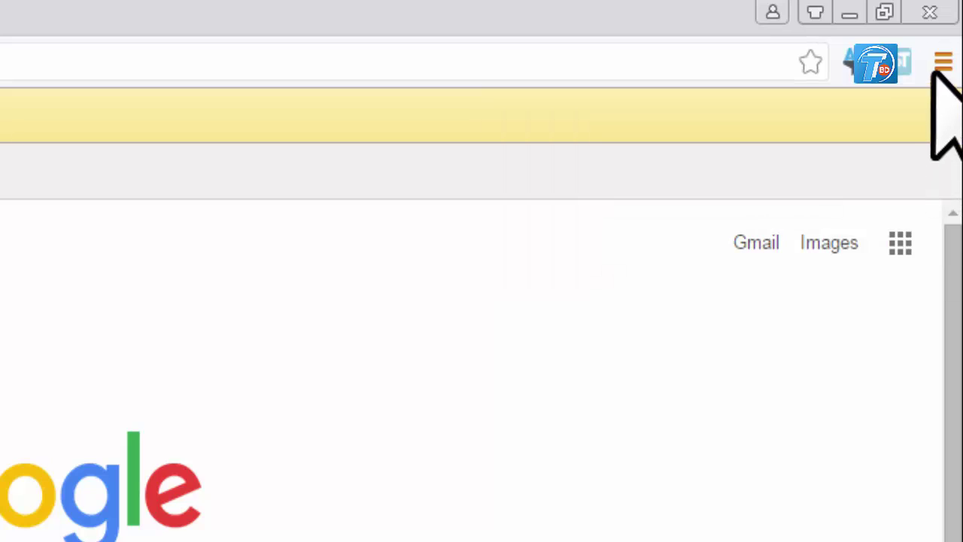
pyautogui.click(943, 62)
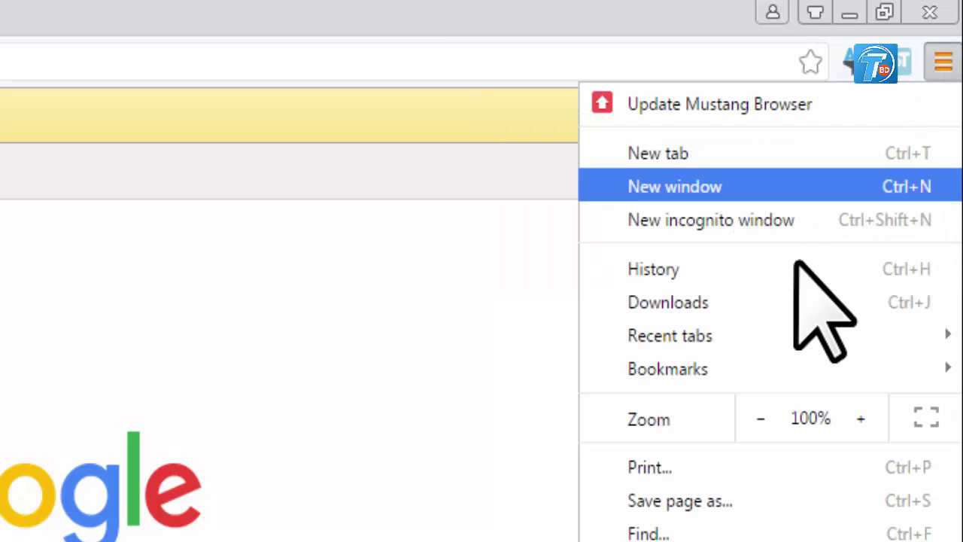
pyautogui.click(710, 271)
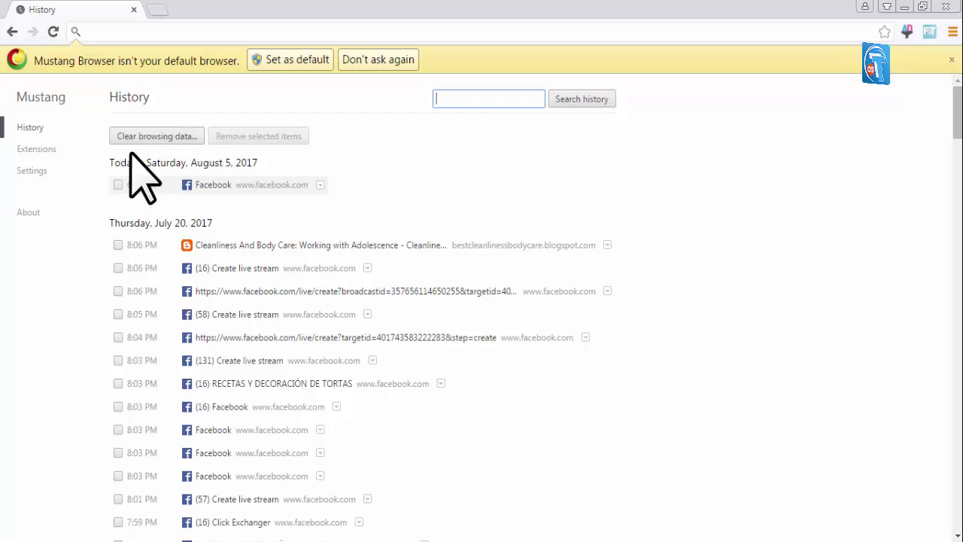
pyautogui.click(156, 138)
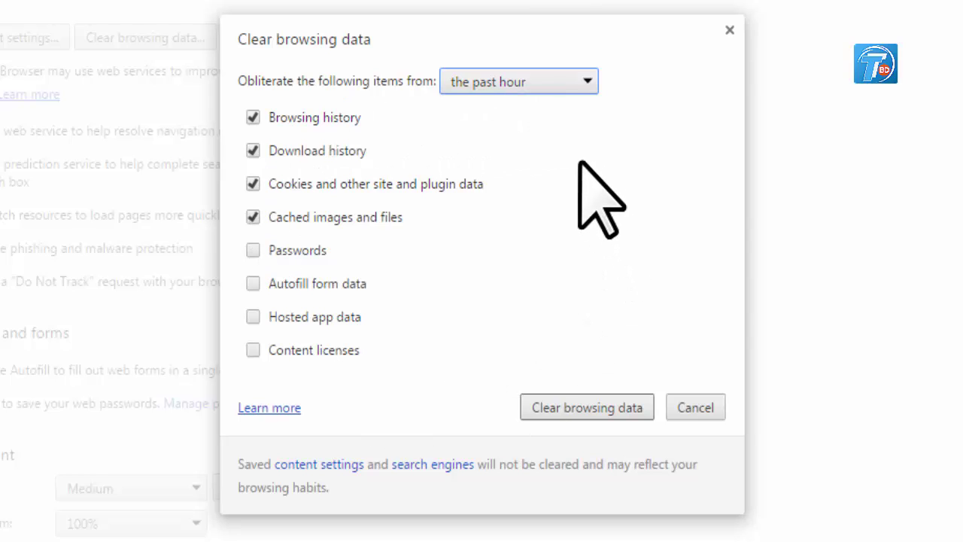
# Set the time range for the browsing data to clear to the beginning of time.
pyautogui.click(581, 82)
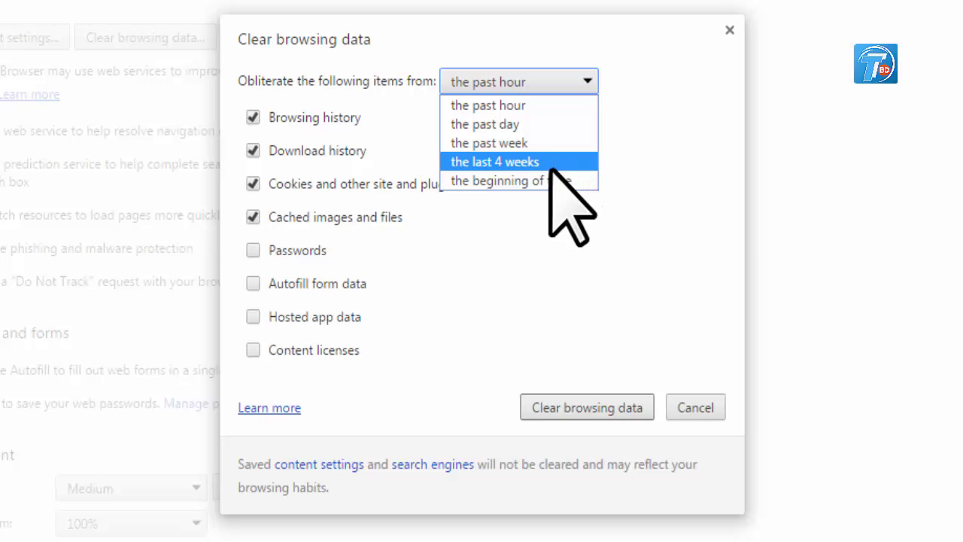
pyautogui.click(561, 82)
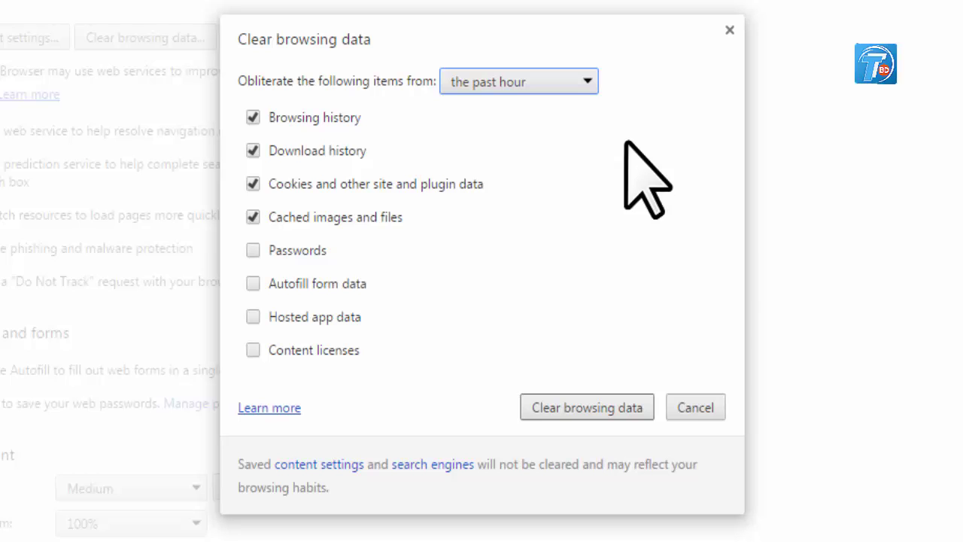
pyautogui.click(511, 85)
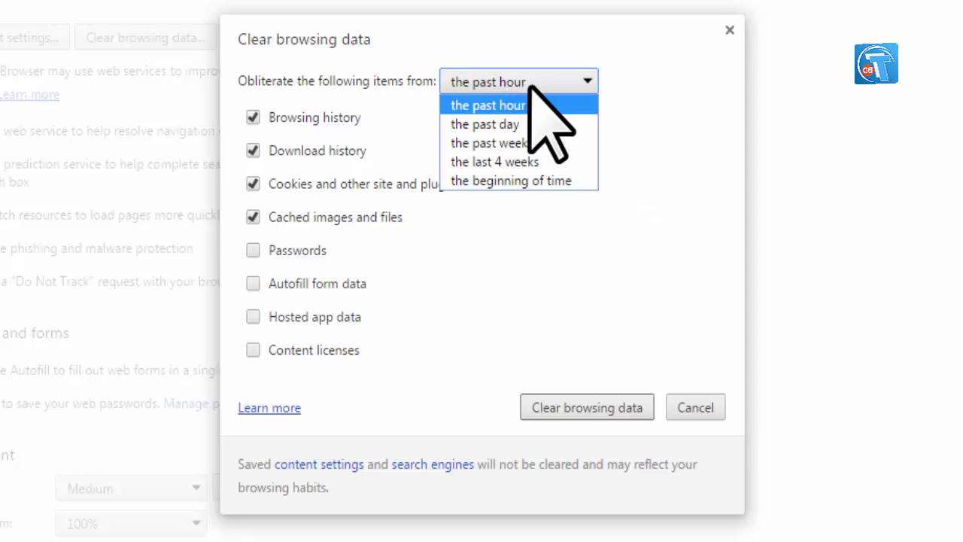
pyautogui.click(535, 85)
pyautogui.click(539, 85)
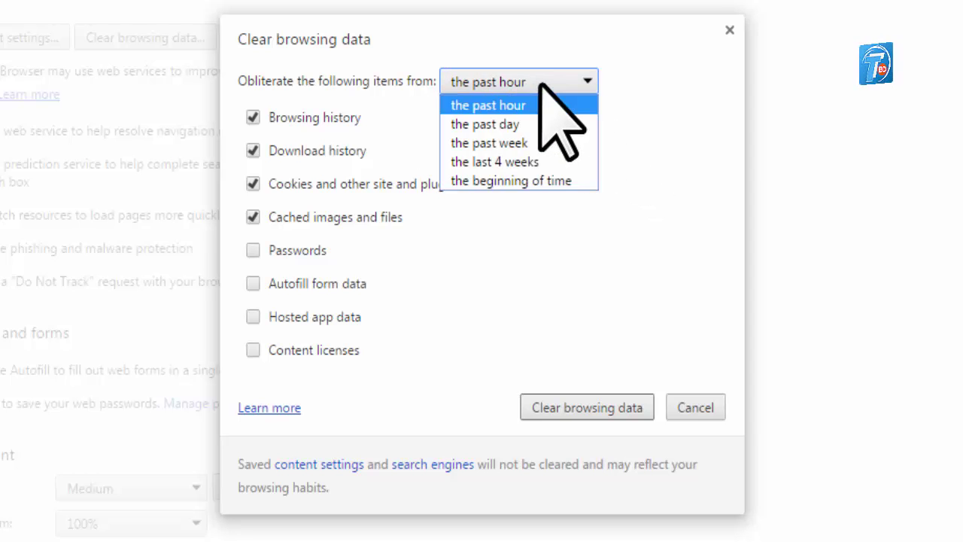
pyautogui.click(549, 80)
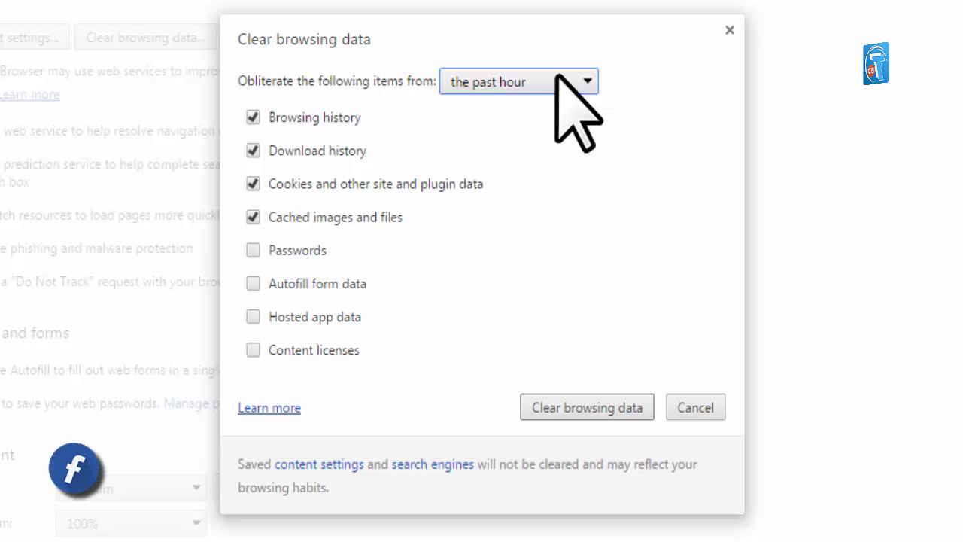
pyautogui.click(557, 74)
pyautogui.click(557, 74)
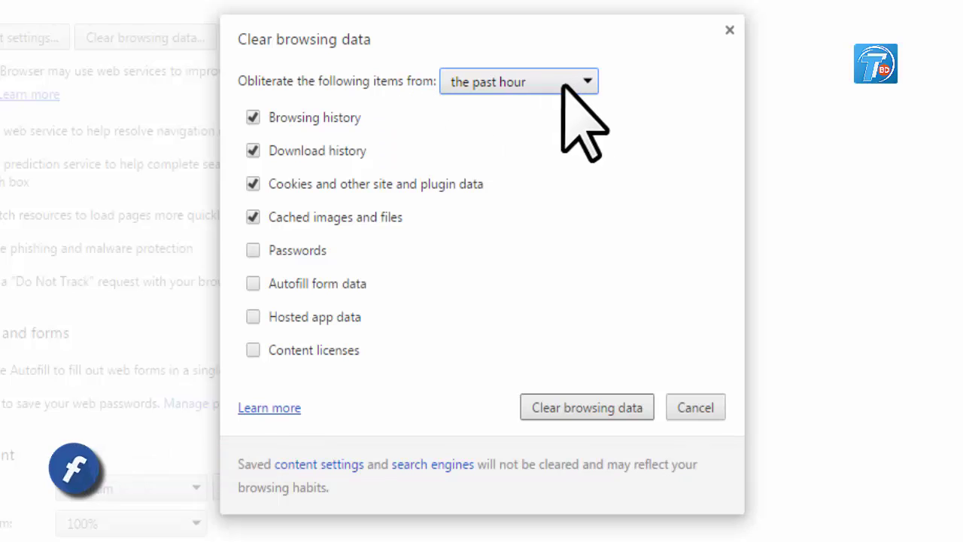
pyautogui.click(525, 80)
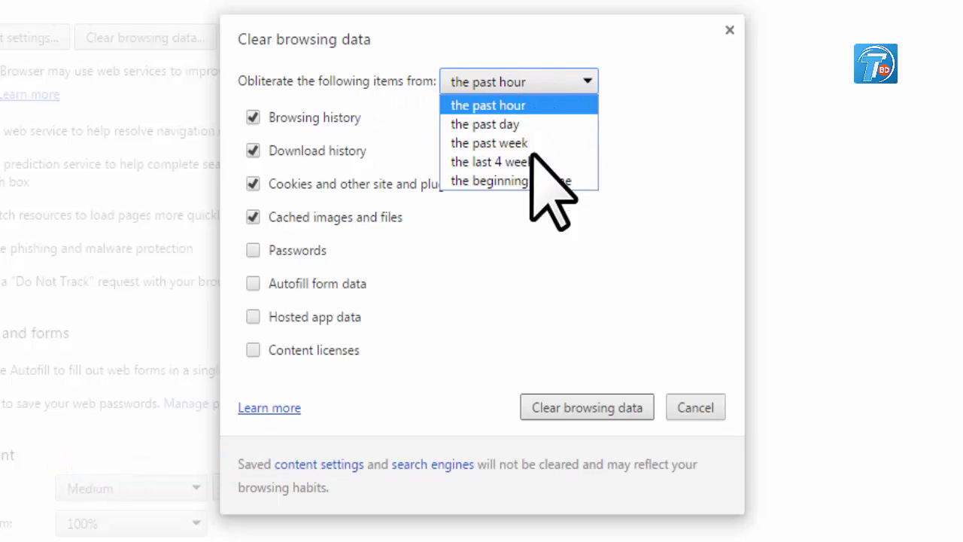
pyautogui.click(519, 182)
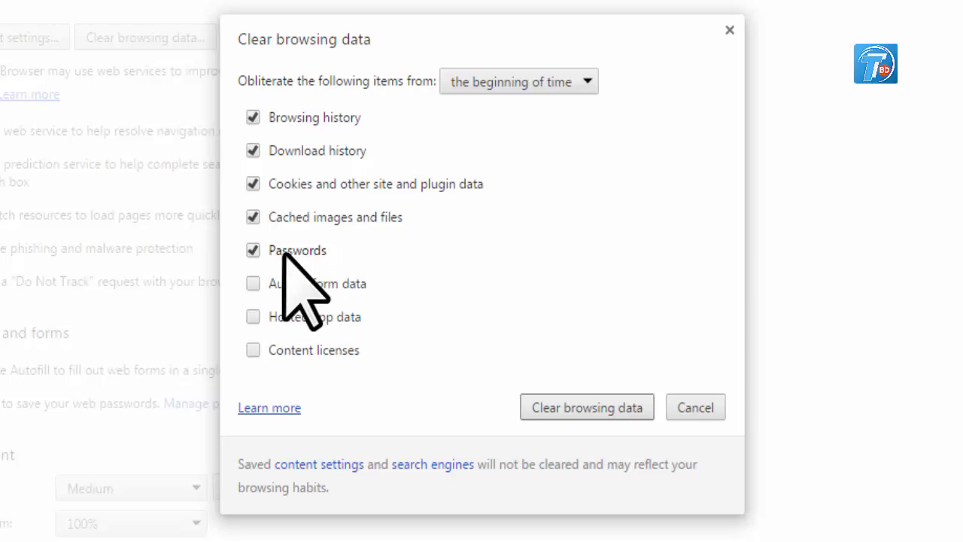
# Include passwords, autofill form data, hosted app data and content licenses, and clear all the selected browsing data.
pyautogui.click(334, 285)
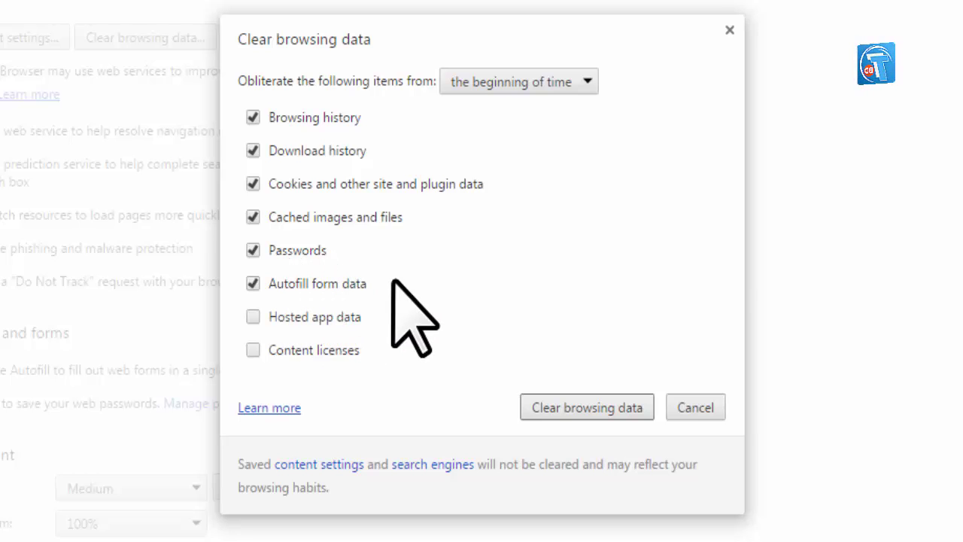
pyautogui.click(310, 322)
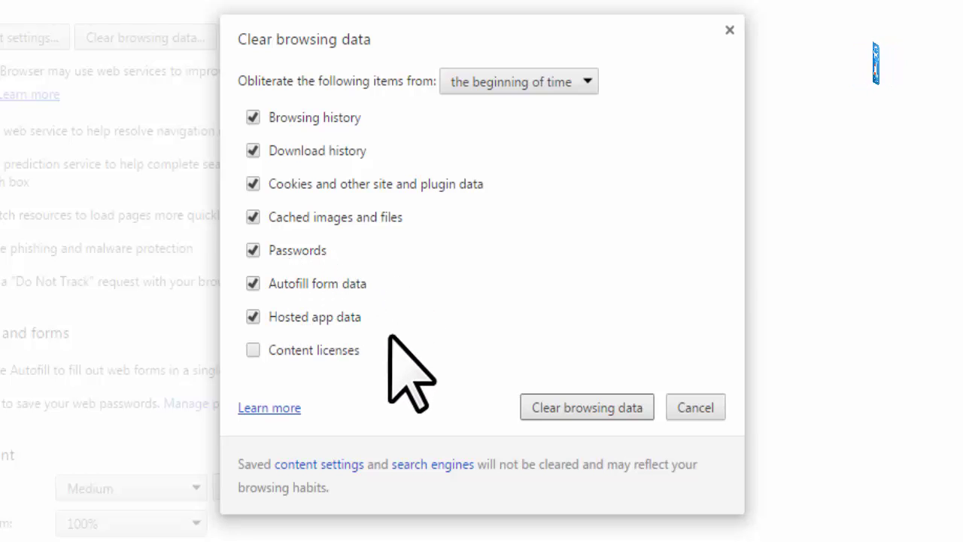
pyautogui.click(302, 347)
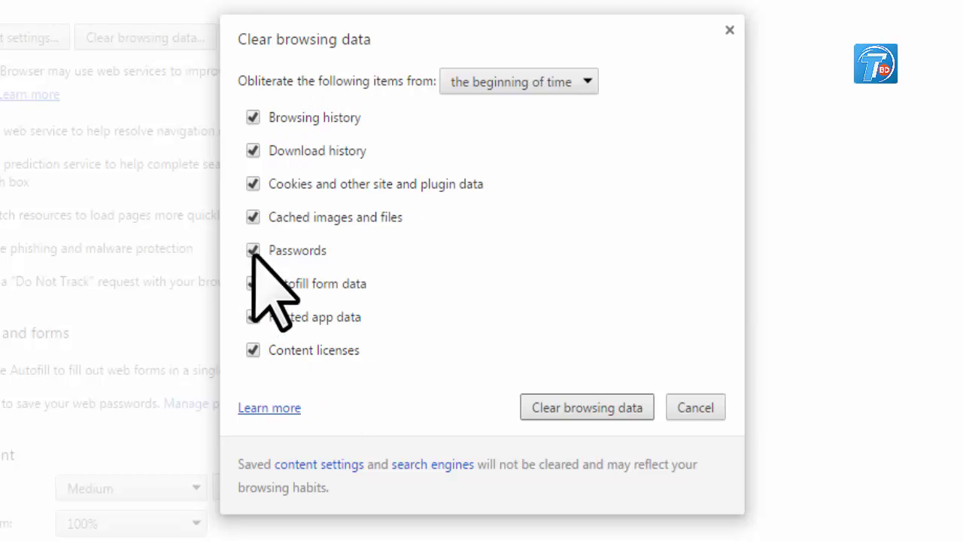
pyautogui.click(586, 411)
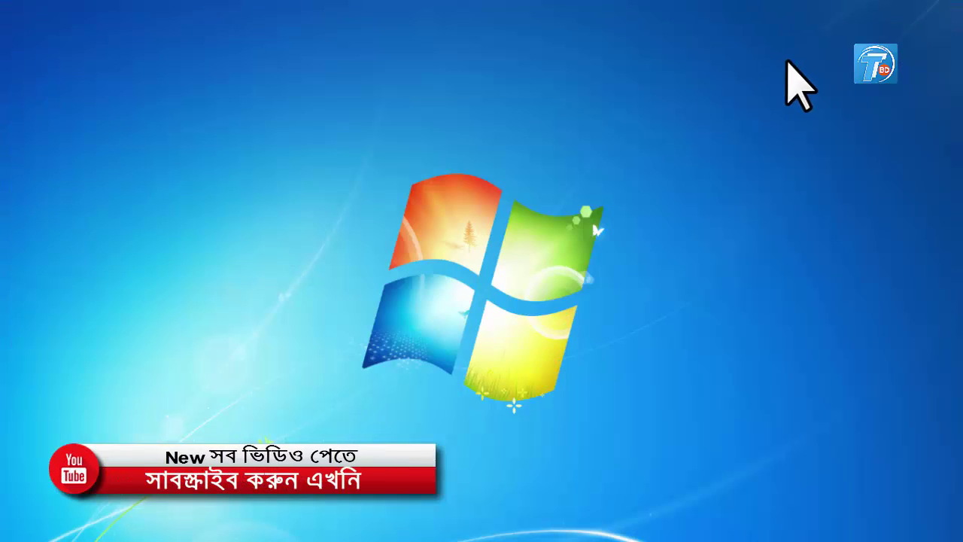
pyautogui.rightClick(786, 61)
pyautogui.click(819, 95)
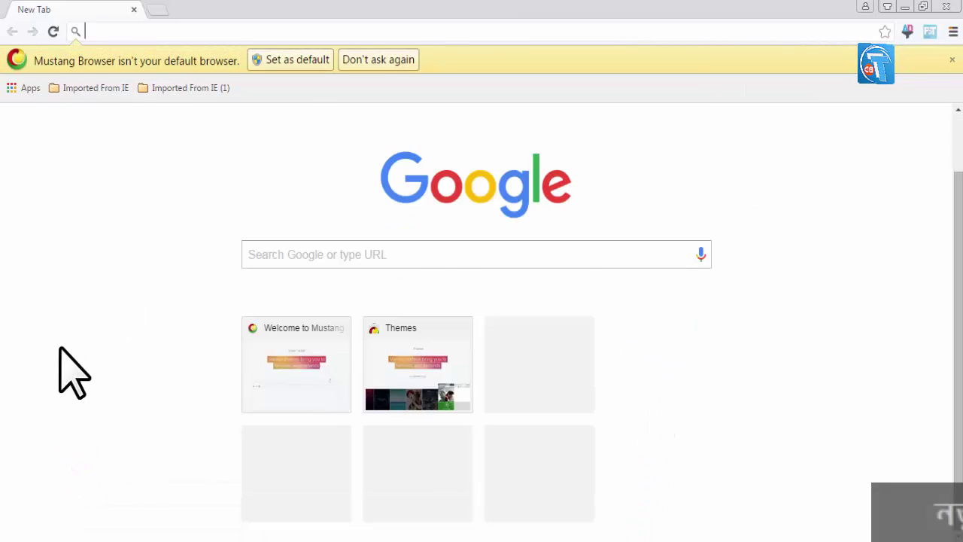
# Check the browsing history page for remaining entries and close the browser.
pyautogui.click(951, 59)
pyautogui.click(953, 32)
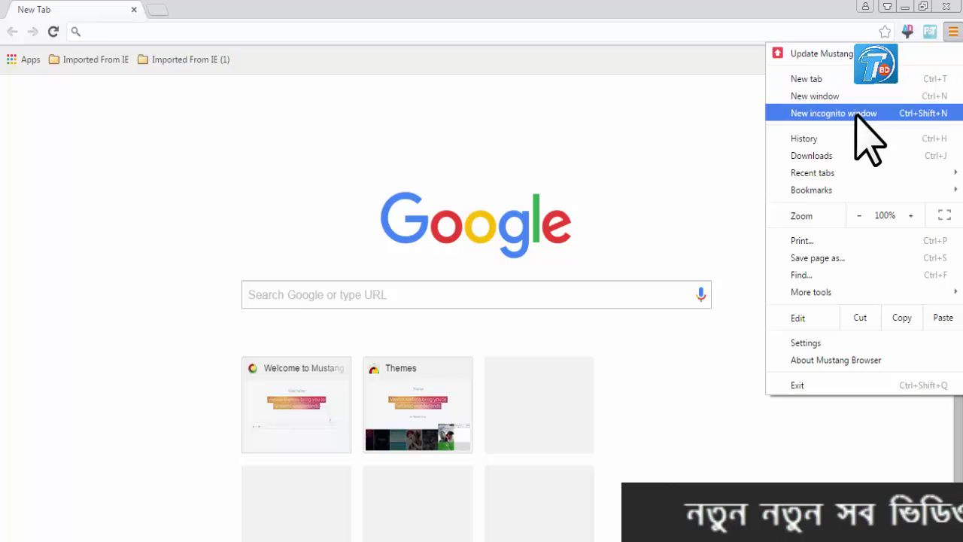
pyautogui.click(839, 137)
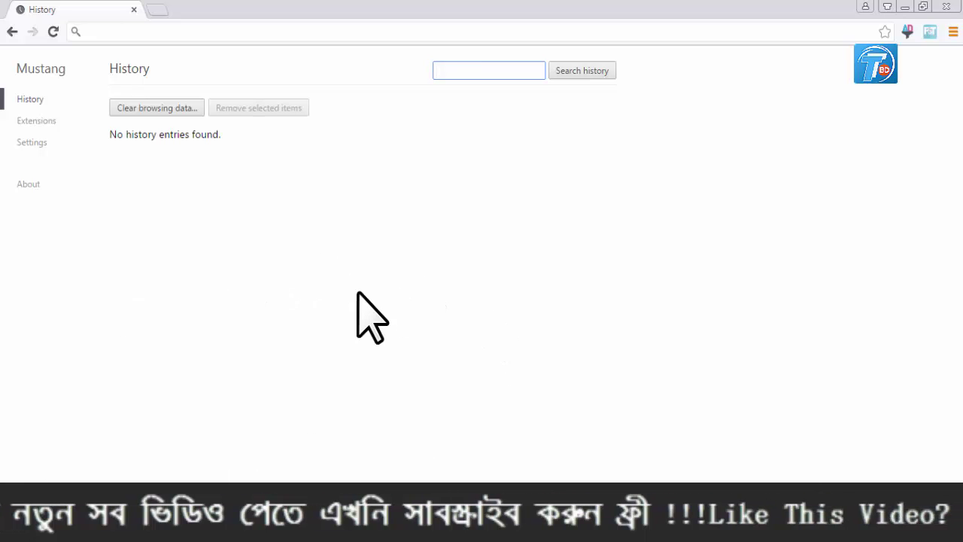
pyautogui.click(945, 6)
pyautogui.rightClick(597, 69)
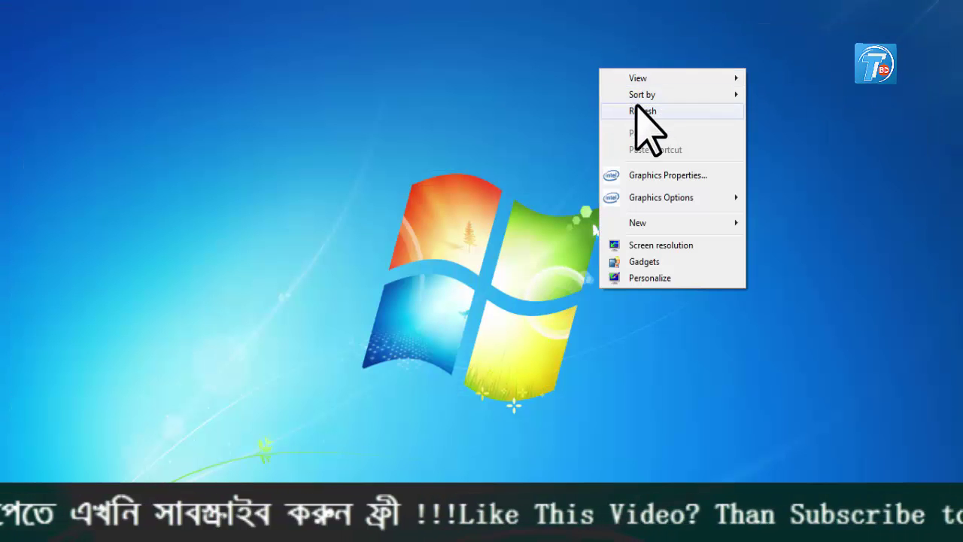
pyautogui.rightClick(636, 104)
pyautogui.click(669, 146)
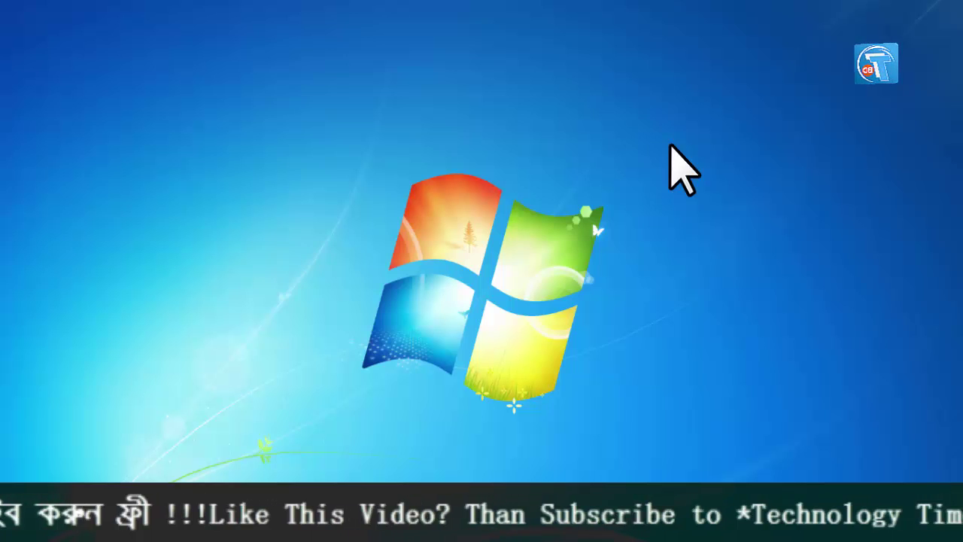